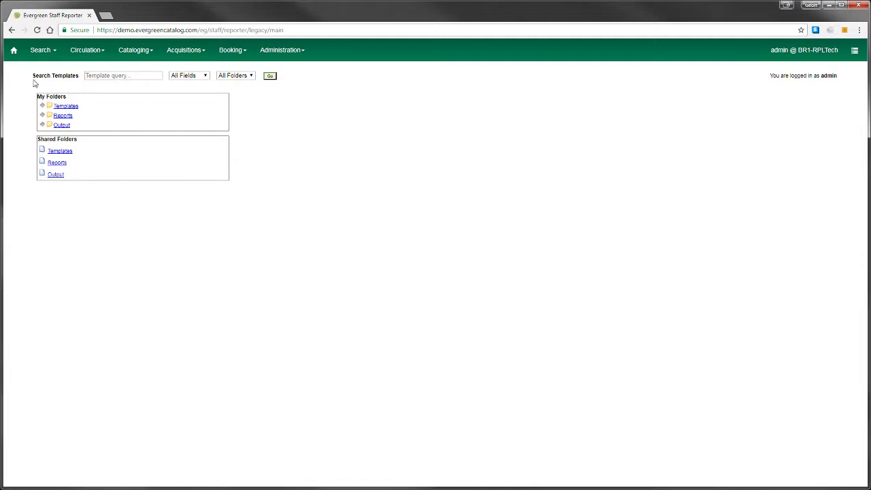
Step: Review the field and folder options available for searching report templates
left_click(97, 75)
left_click(202, 79)
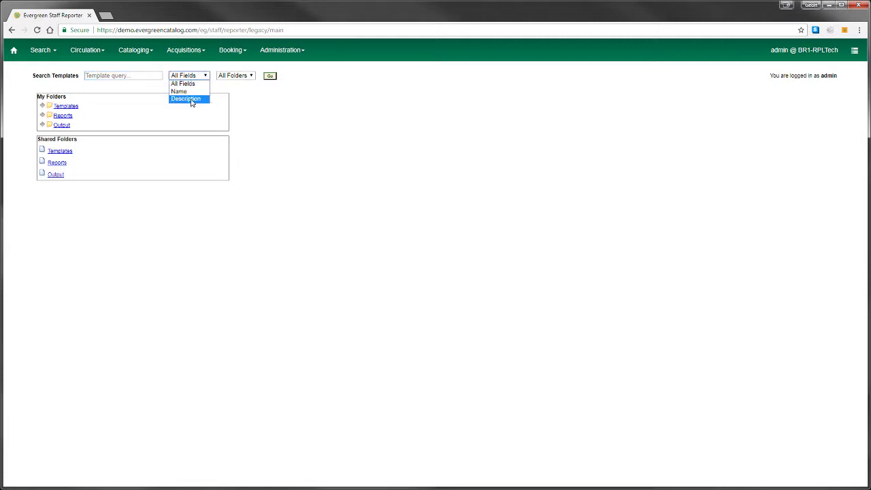
left_click(200, 78)
left_click(244, 77)
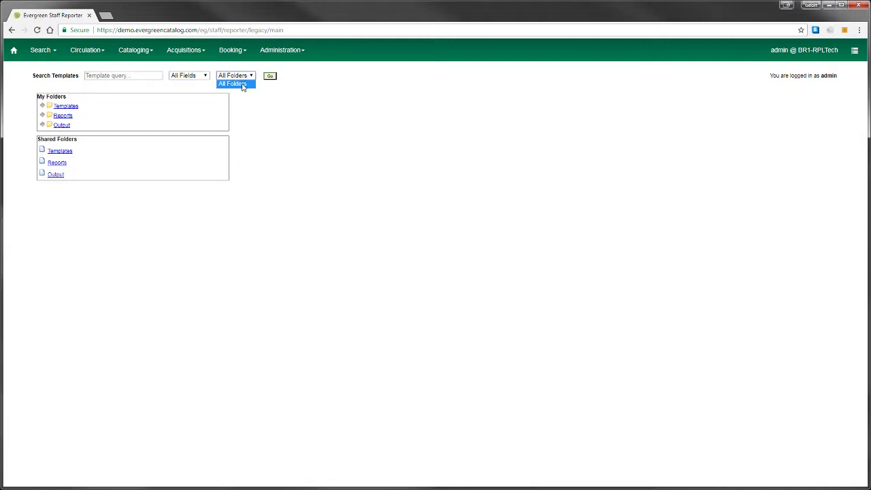
left_click(244, 85)
Step: Open the 4Q Report folder under My Folders' templates and view the new report form for the circ by month template
left_click(43, 107)
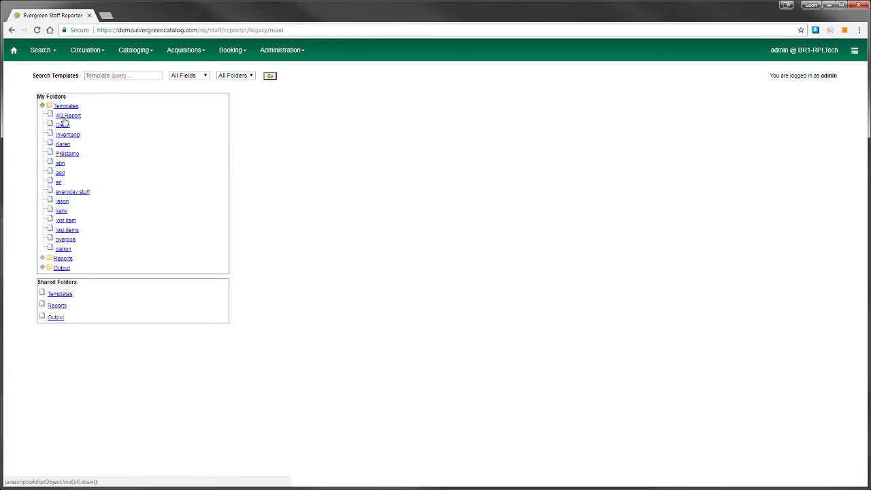
left_click(67, 117)
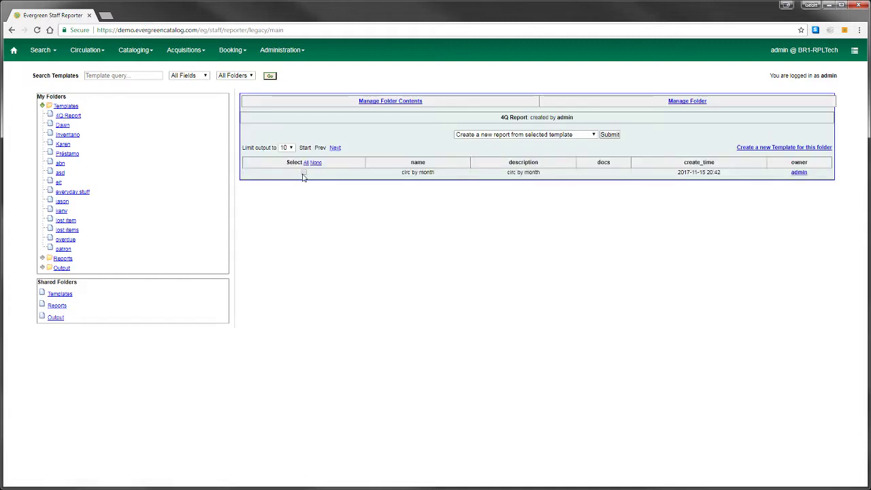
left_click(304, 173)
left_click(610, 135)
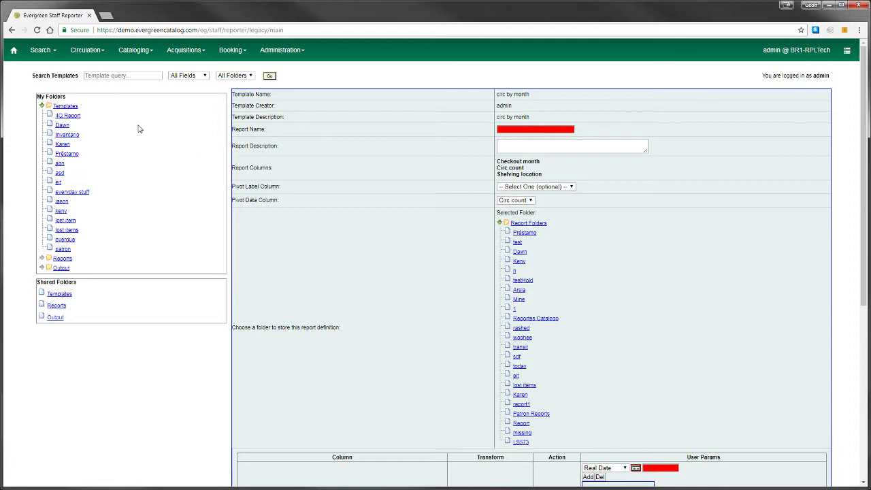
Step: Return to the 4Q Report template folder and create a new template for it
left_click(65, 116)
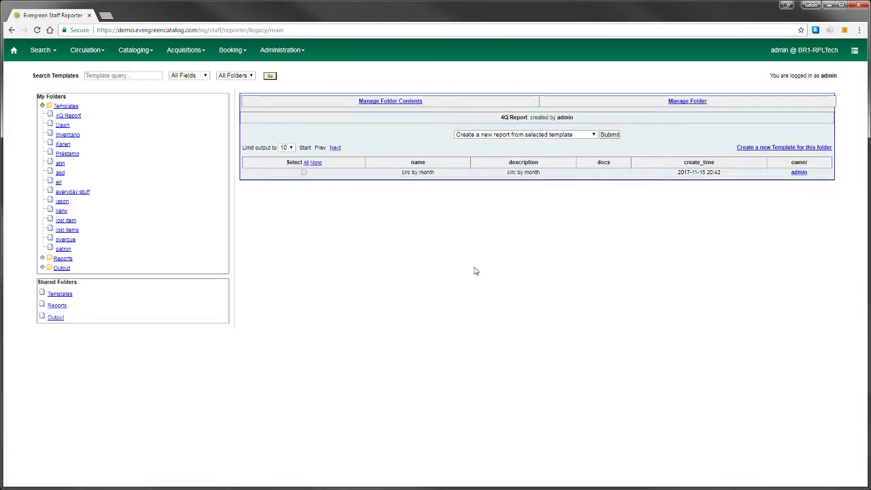
left_click(751, 149)
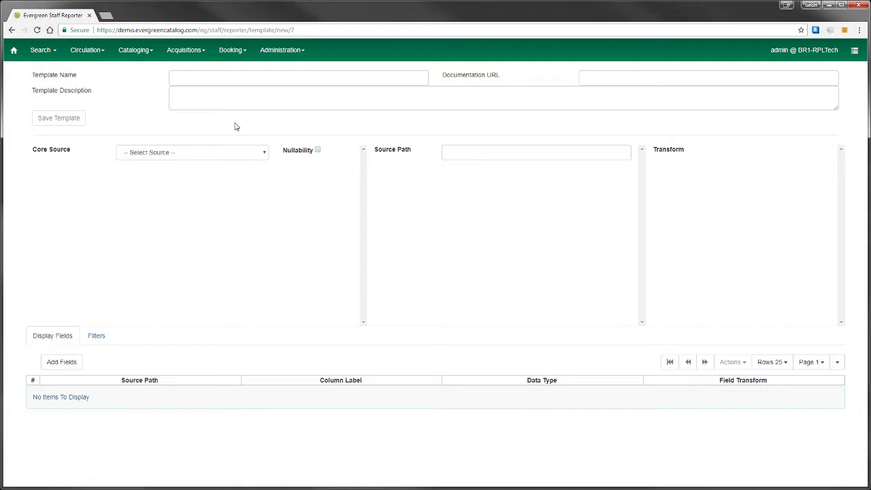
left_click(188, 82)
left_click(592, 76)
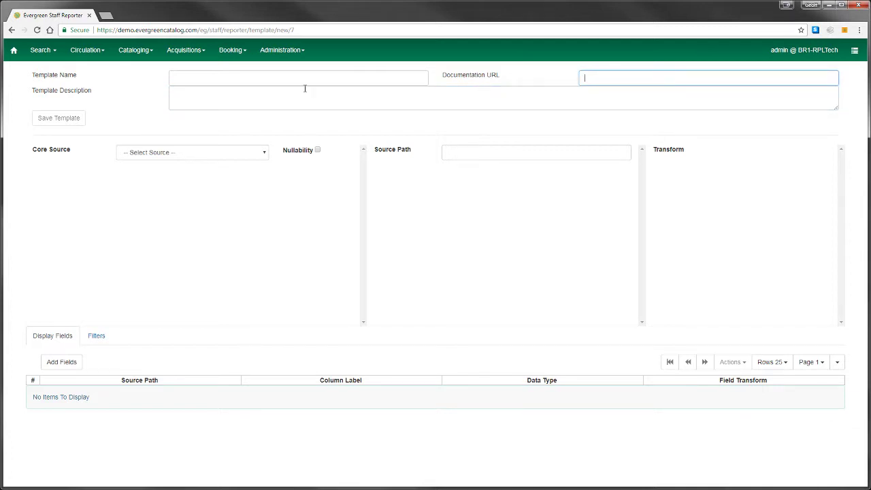
left_click(418, 80)
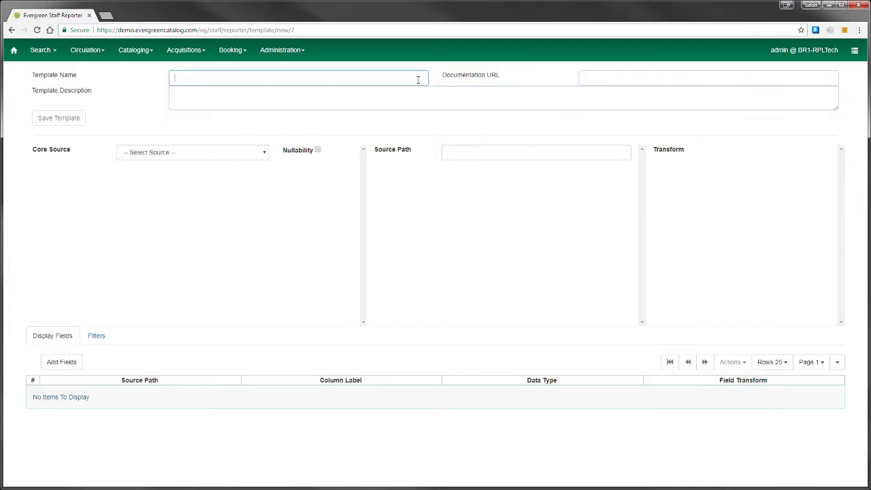
left_click(622, 75)
left_click(338, 93)
left_click(194, 79)
left_click(188, 94)
left_click(105, 118)
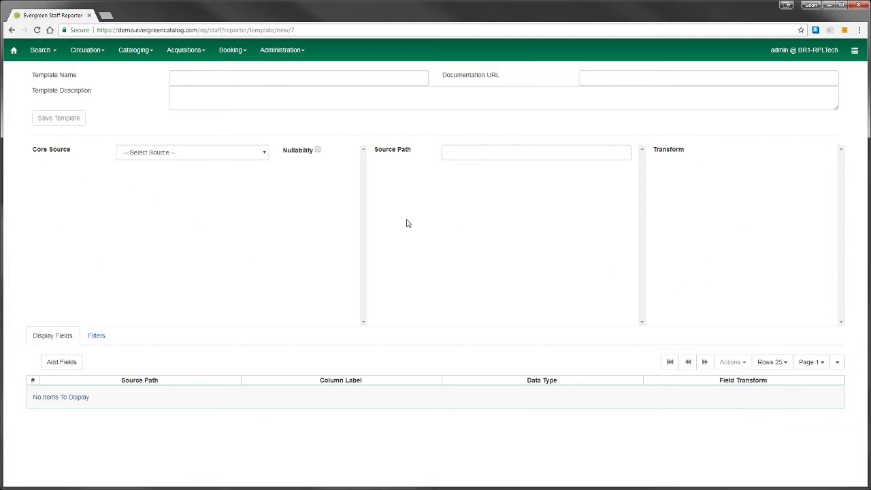
Step: Set the template's core source to Circulation and expand its tree of linked sources
left_click(258, 151)
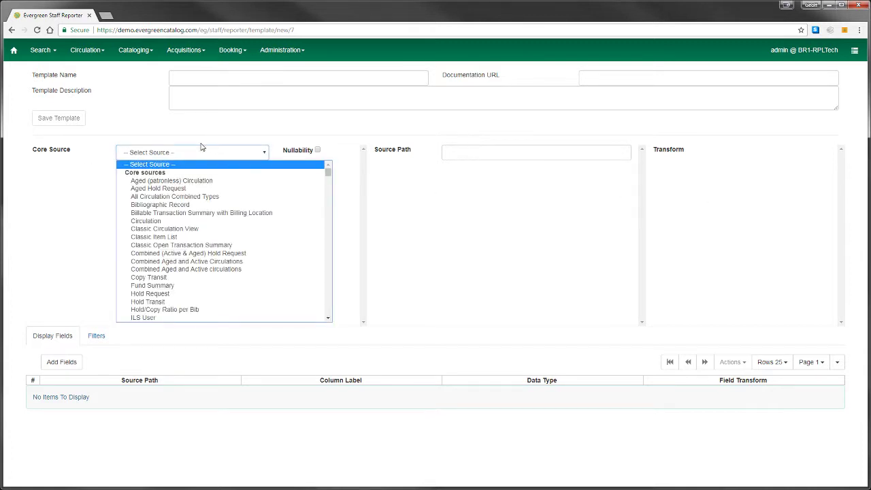
left_click(159, 223)
left_click(66, 176)
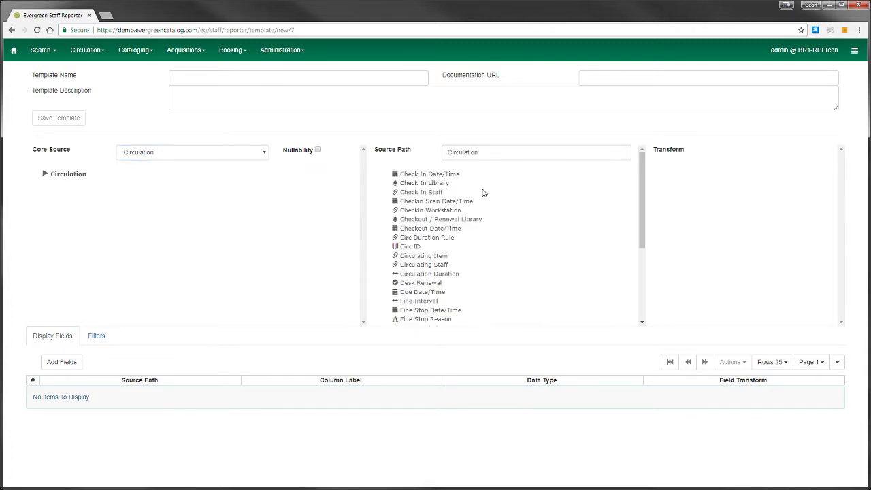
left_click(517, 150)
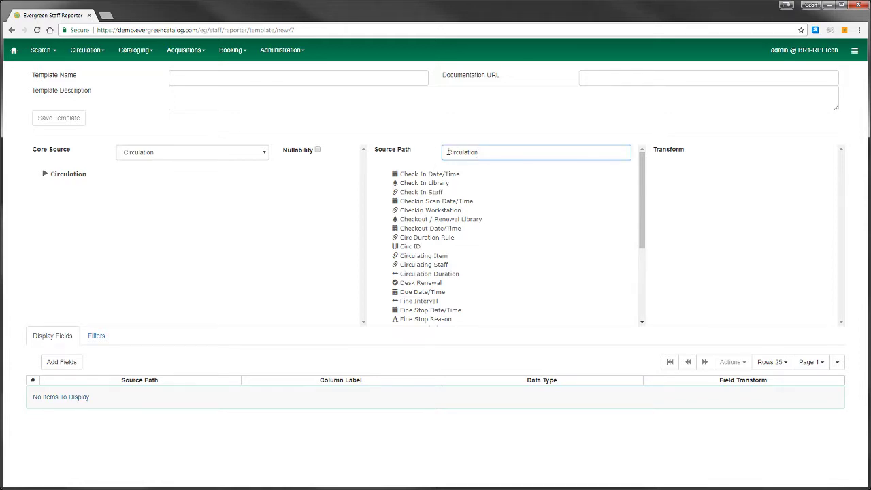
left_click_drag(448, 152, 533, 153)
left_click(43, 175)
left_click(43, 175)
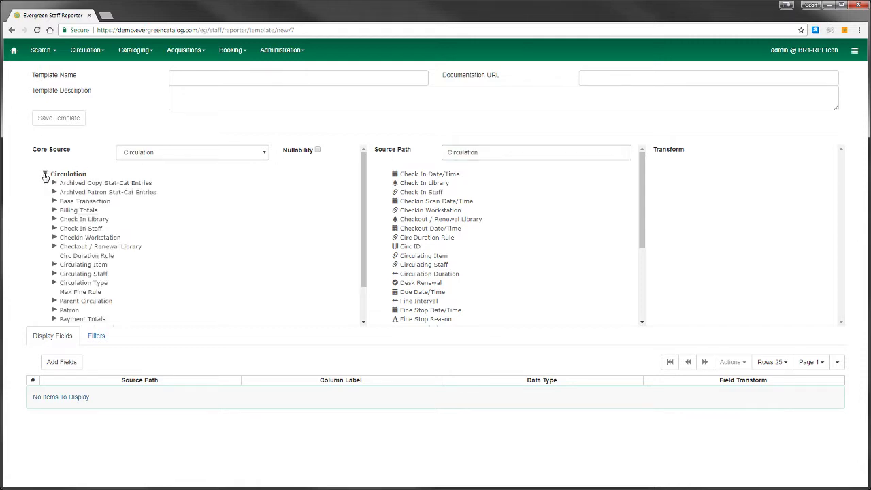
Step: Examine the source path and fields of Circ Duration Rule, and return to the Circulation source
left_click(81, 257)
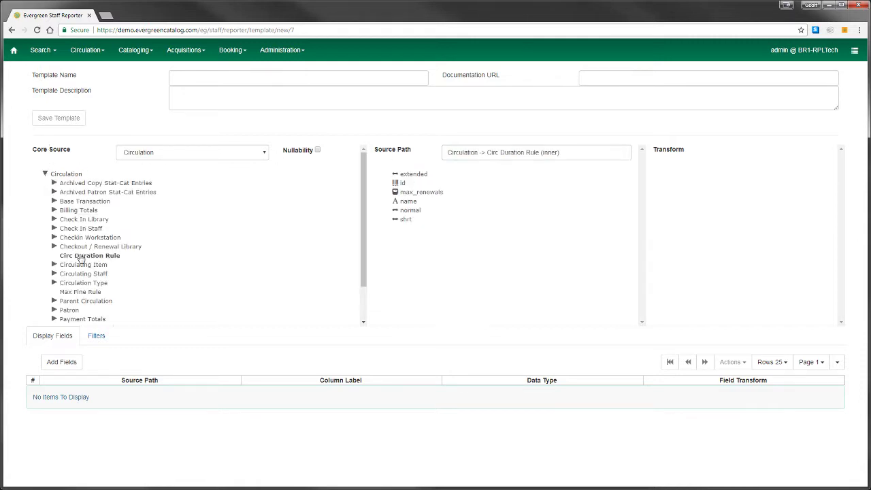
left_click_drag(565, 151, 427, 156)
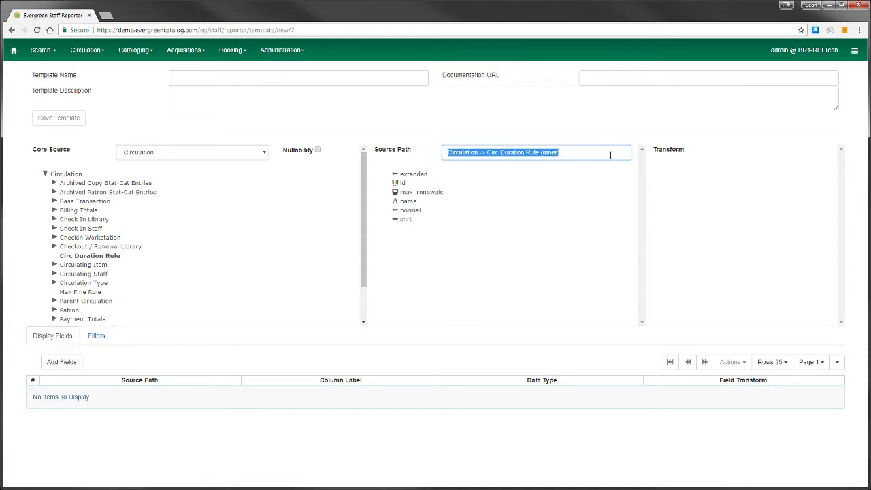
left_click(576, 155)
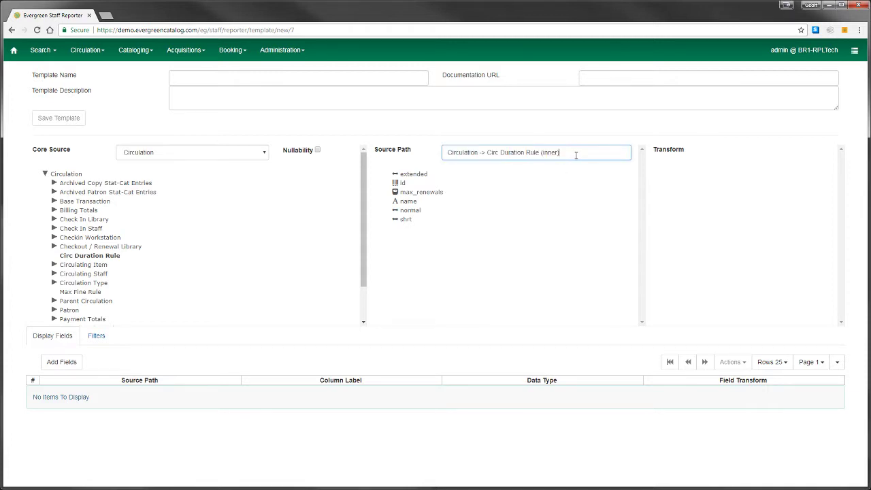
left_click_drag(576, 155, 446, 151)
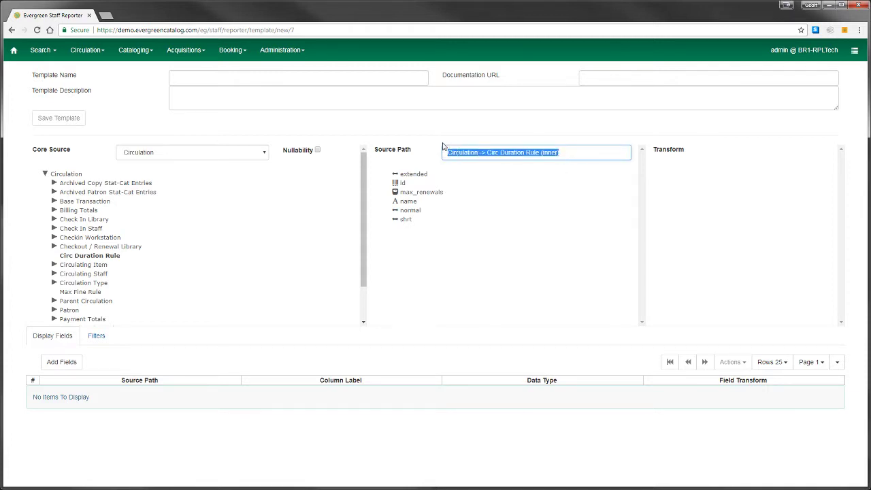
left_click(211, 96)
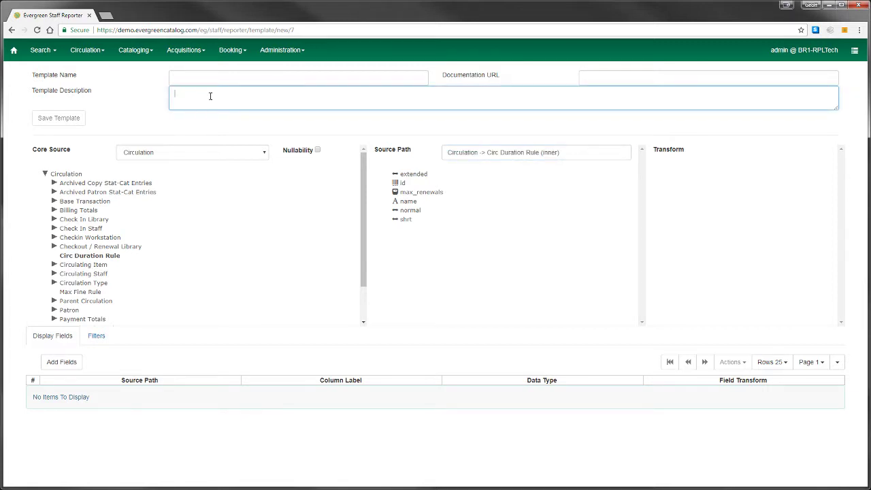
left_click(568, 151)
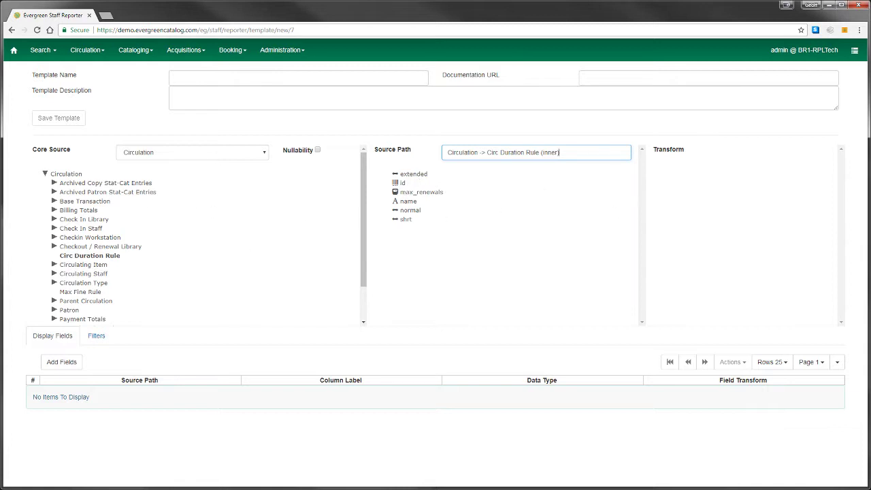
left_click(72, 178)
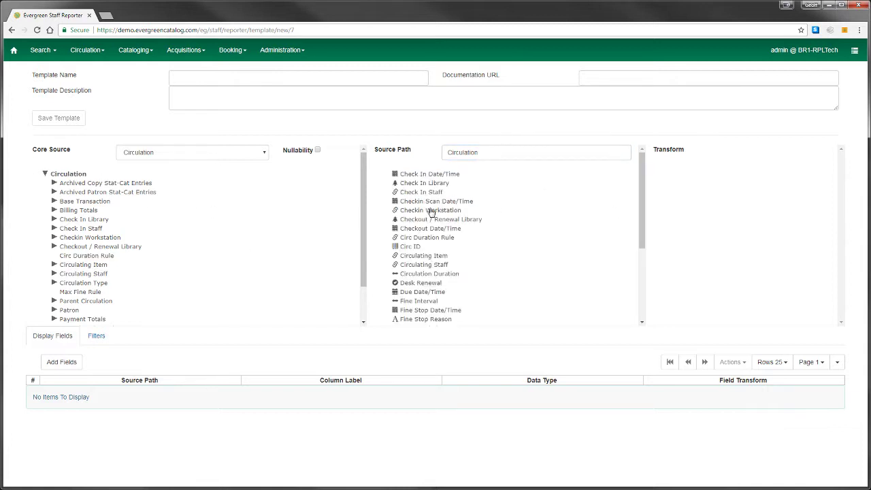
Step: Examine the transforms offered for the Circ Duration Rule field and look through the remaining Circulation fields
left_click(418, 238)
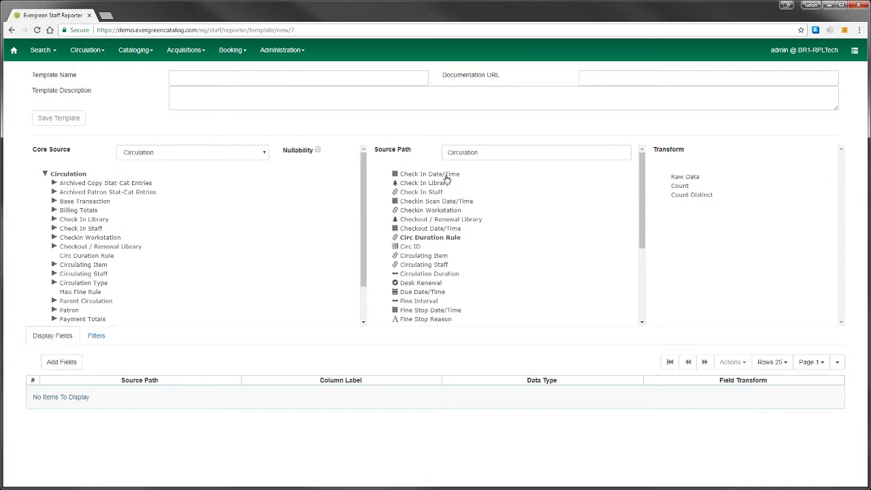
scroll(437, 299, "down", 4)
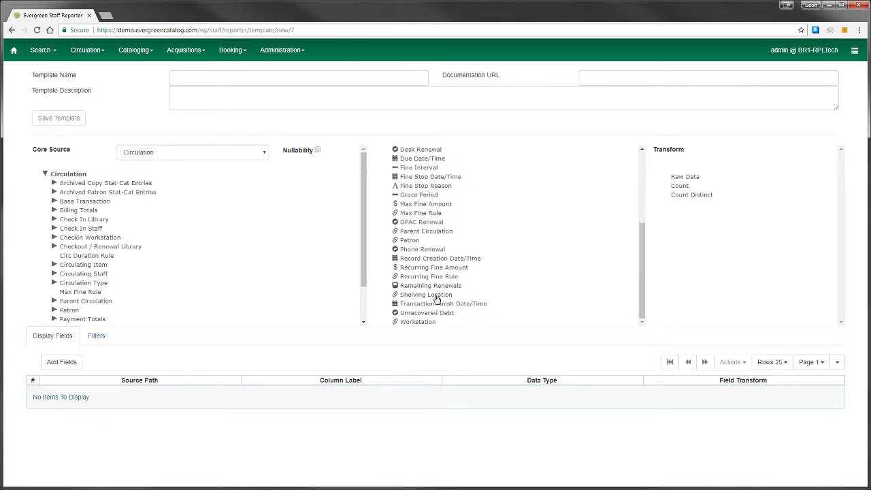
scroll(437, 300, "up", 3)
scroll(437, 299, "up", 1)
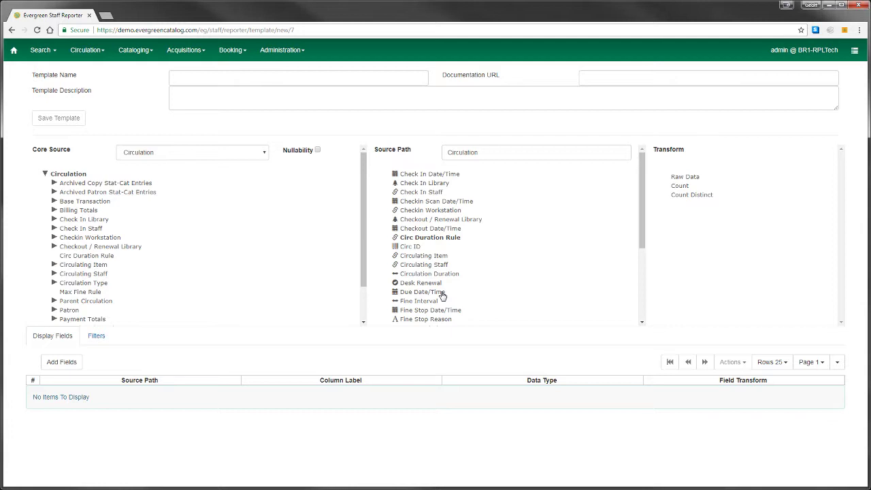
Step: Add Checkin Scan Date/Time, Circ ID, Due Date/Time and Desk Renewal from Circulation as display fields
left_click(418, 207)
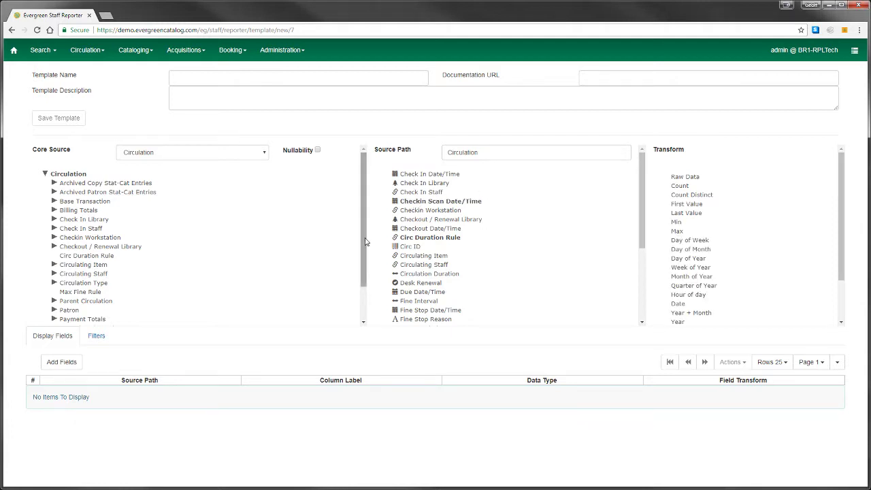
left_click(413, 247)
left_click(420, 292)
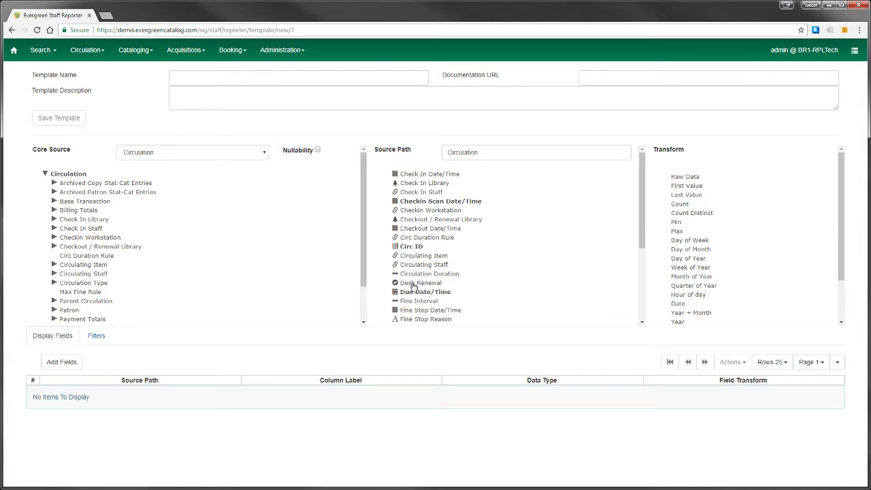
left_click(415, 282)
left_click(59, 365)
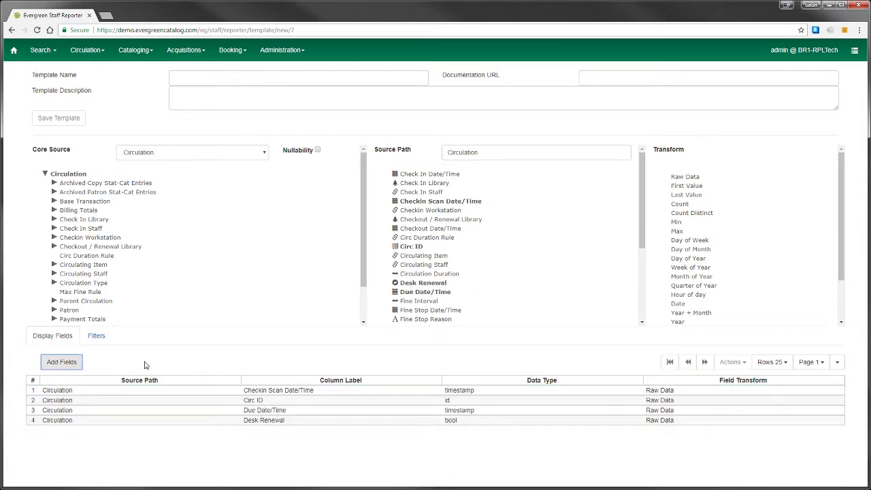
Step: Add Checkin Scan Date/Time, Circ ID, Due Date/Time, Desk Renewal and Remaining Renewals to the template's filters
left_click(98, 337)
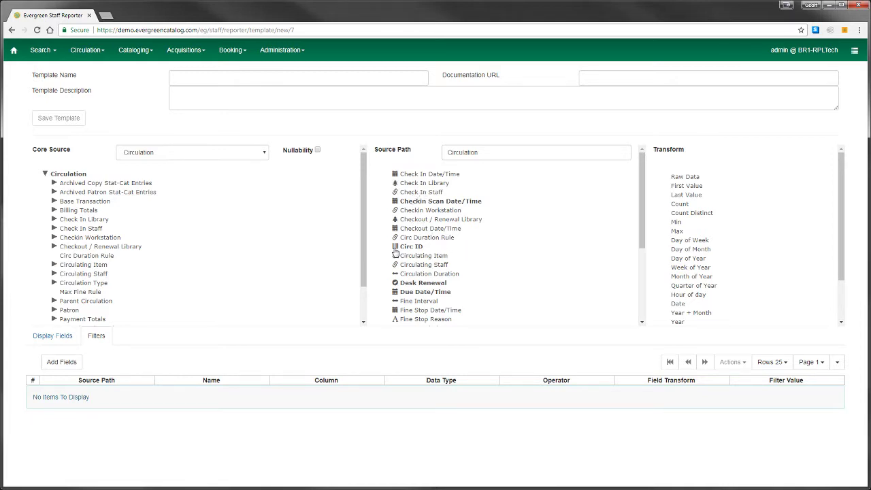
scroll(473, 268, "down", 3)
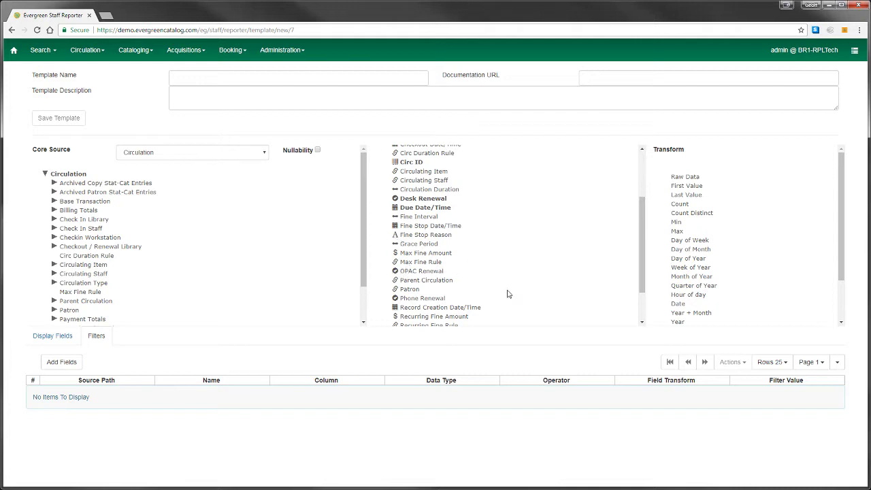
scroll(396, 272, "down", 2)
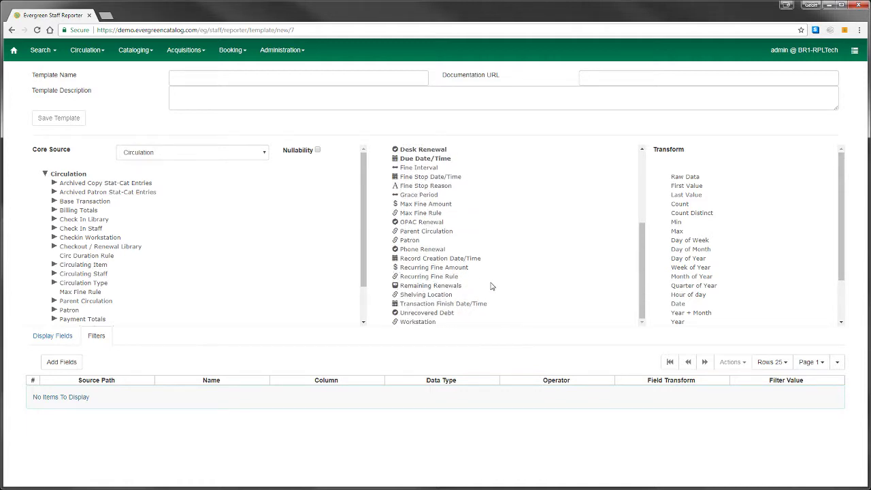
left_click(397, 289)
left_click(77, 365)
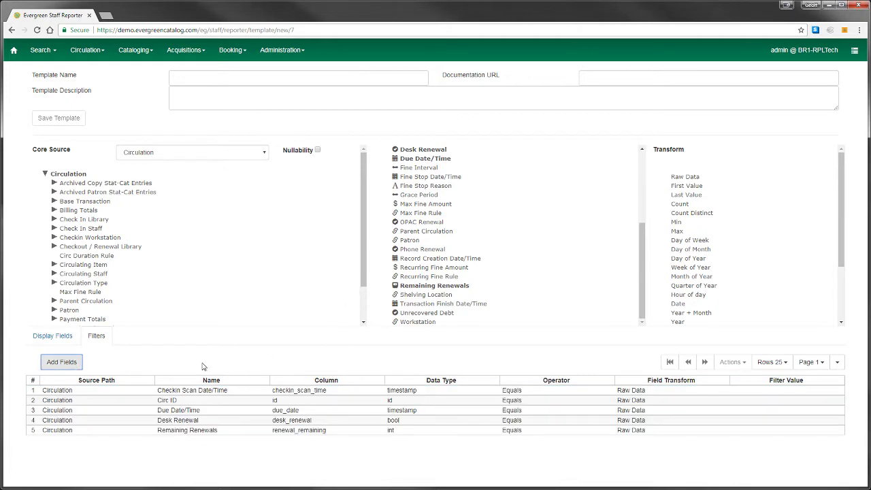
Step: Compare the template's display fields with its filters, and look through the rows of the display field list
left_click(55, 337)
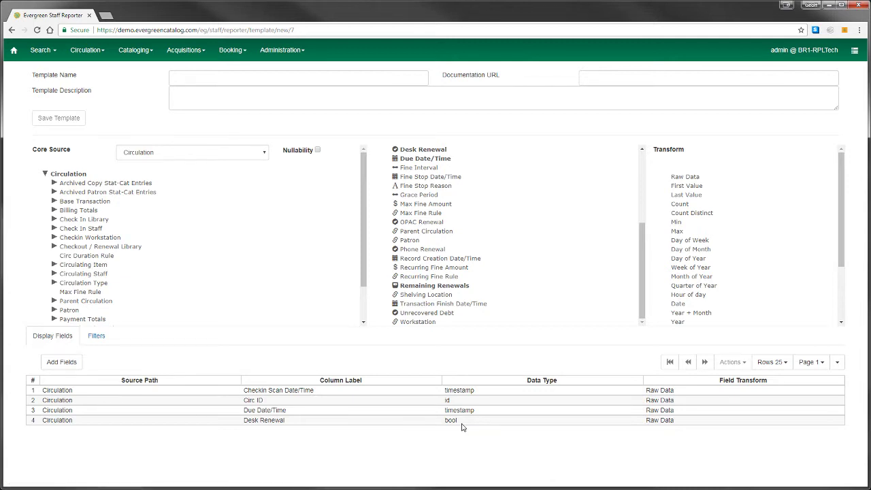
left_click(96, 337)
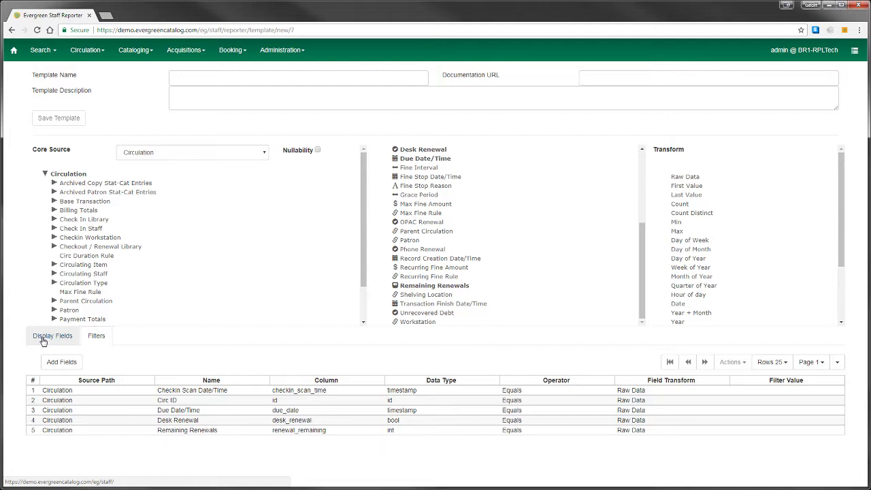
left_click(42, 338)
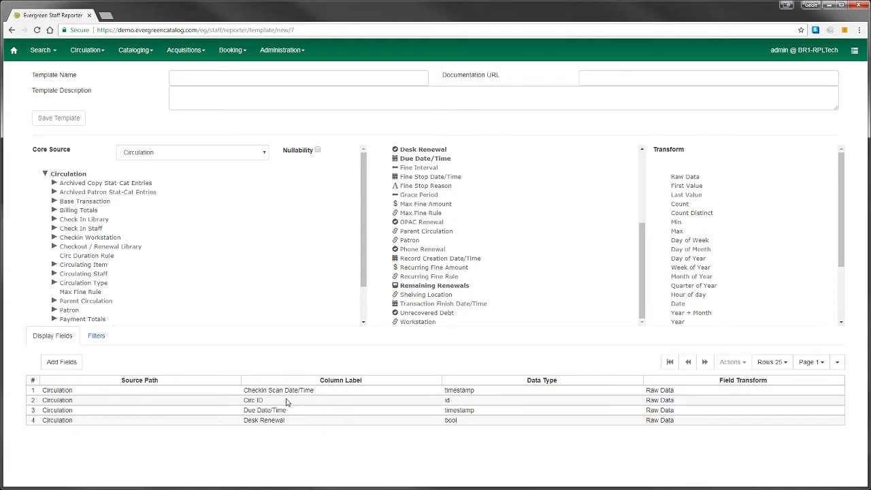
left_click(339, 402)
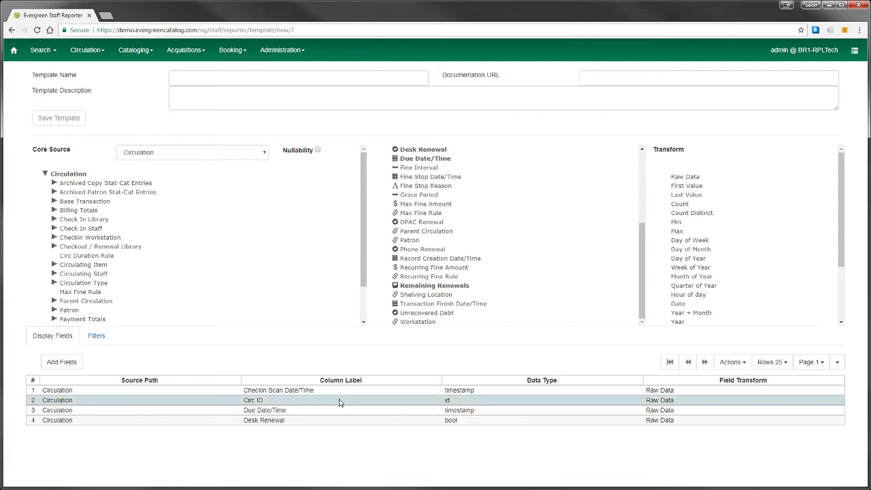
left_click(230, 393)
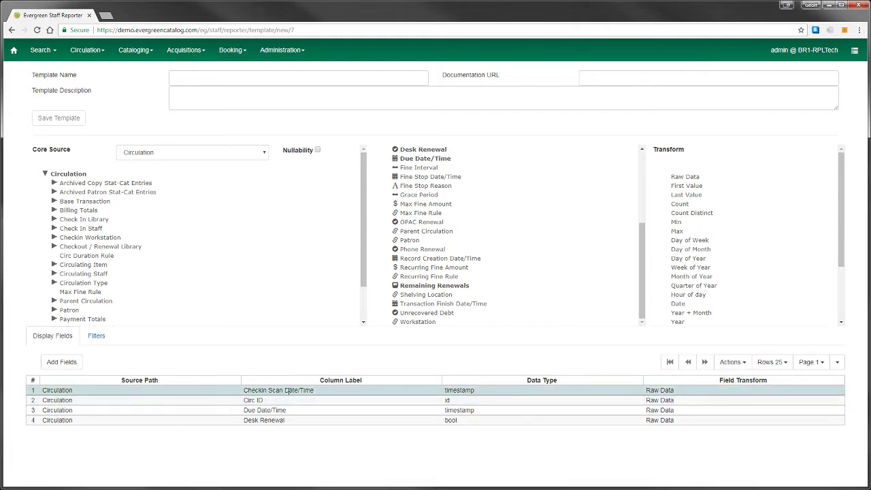
left_click(305, 412)
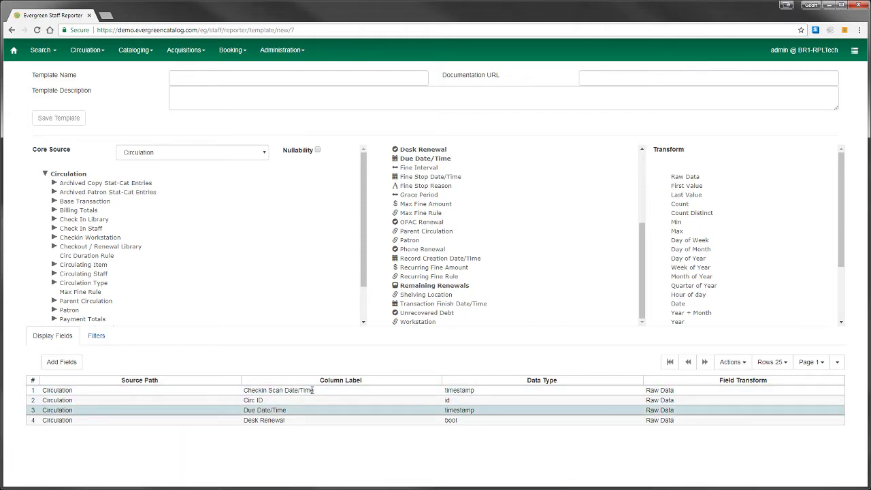
Step: Change the transform of the Checkin Scan Date/Time display field to Year + Month
left_click(314, 390)
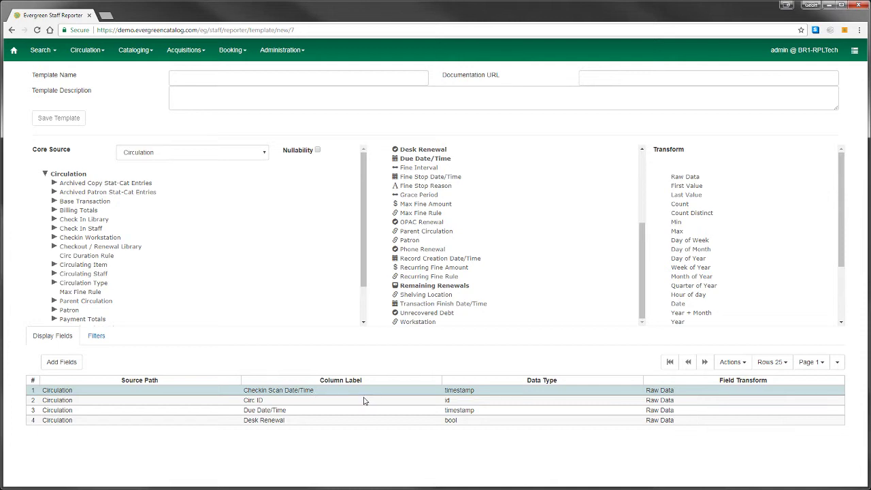
left_click(743, 367)
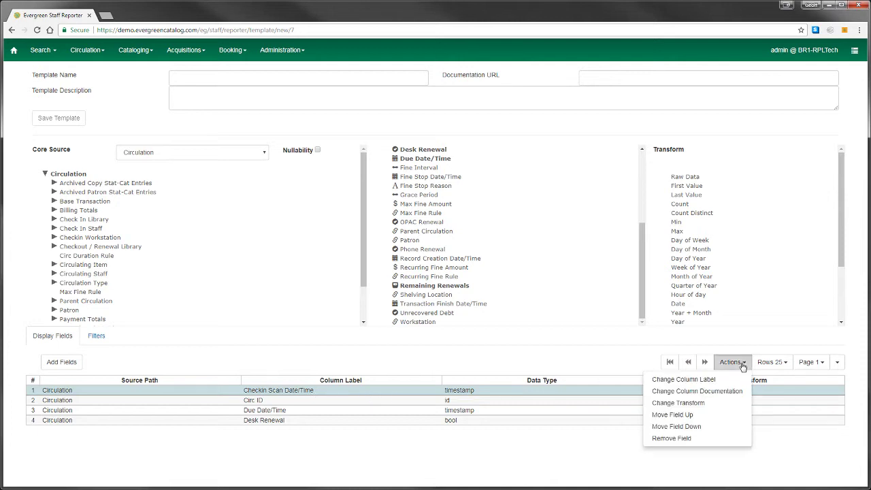
left_click(679, 404)
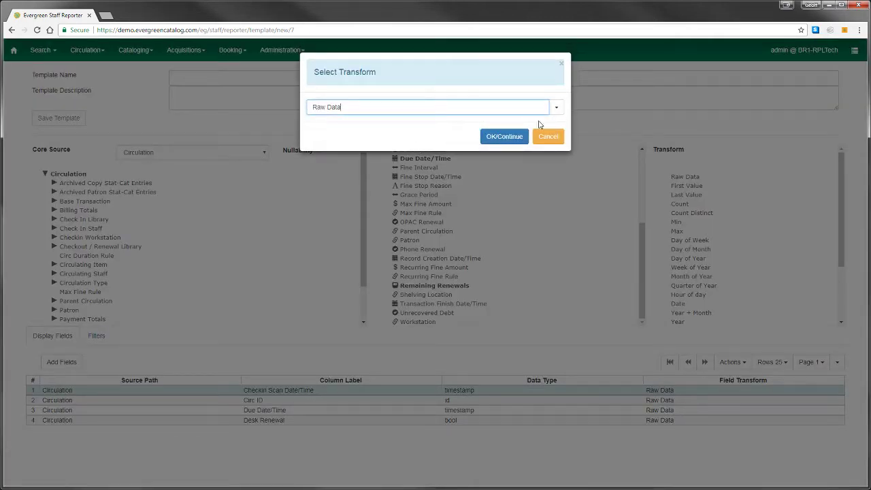
left_click(555, 109)
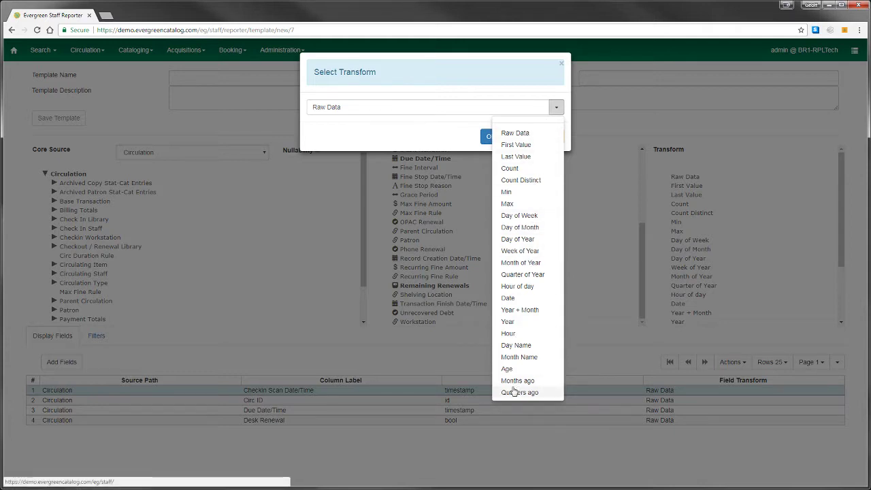
left_click(542, 315)
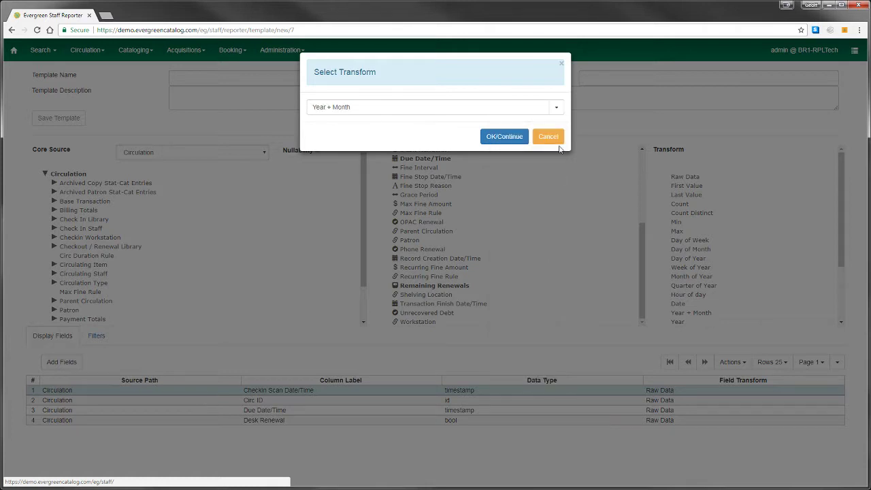
left_click(505, 137)
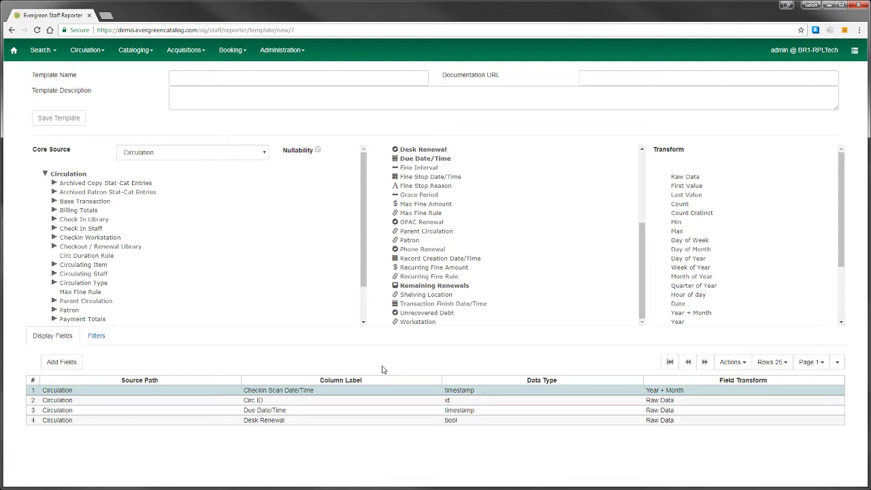
Step: Change the transform of the Checkin Scan Date/Time filter to Year + Month
left_click(88, 340)
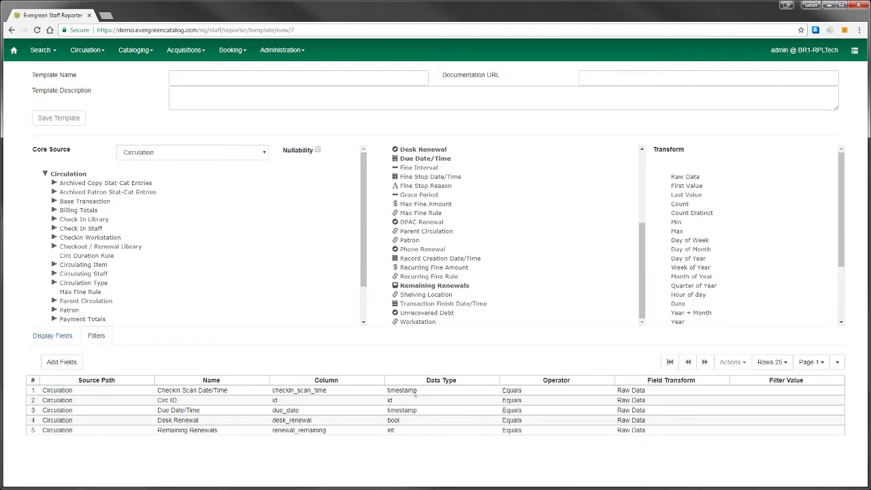
left_click(416, 392)
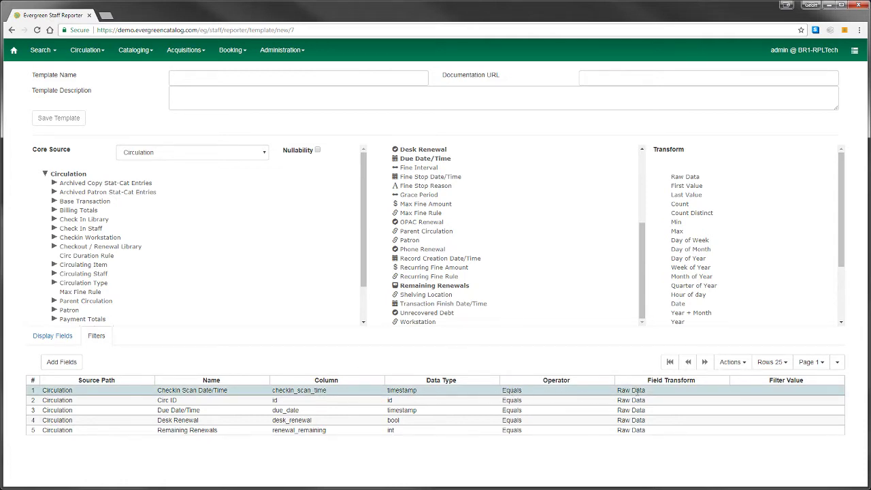
left_click(737, 364)
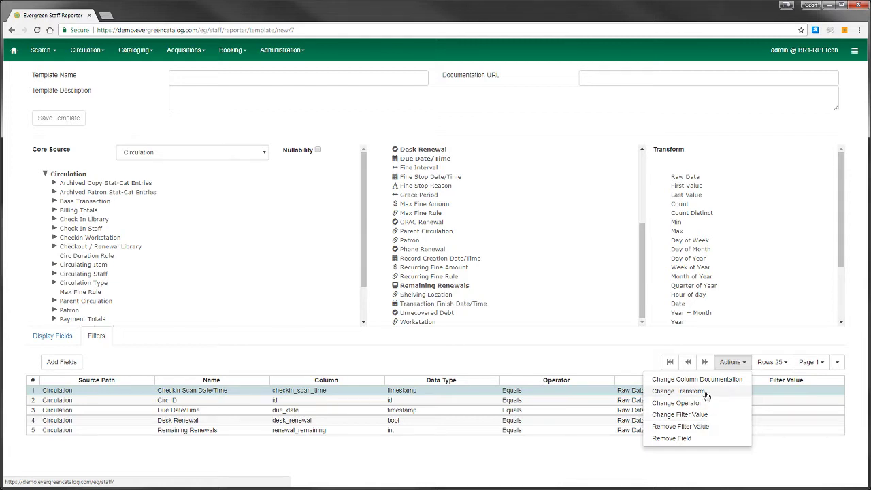
left_click(707, 392)
left_click(556, 107)
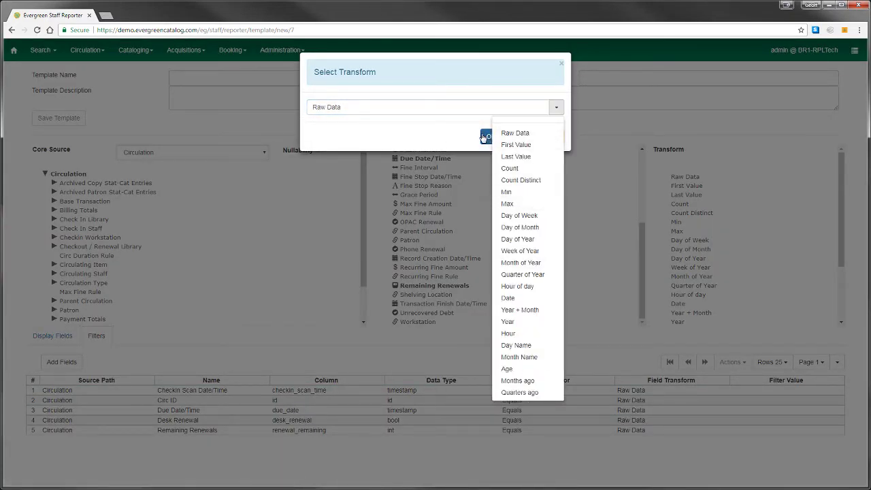
left_click(520, 310)
left_click(504, 136)
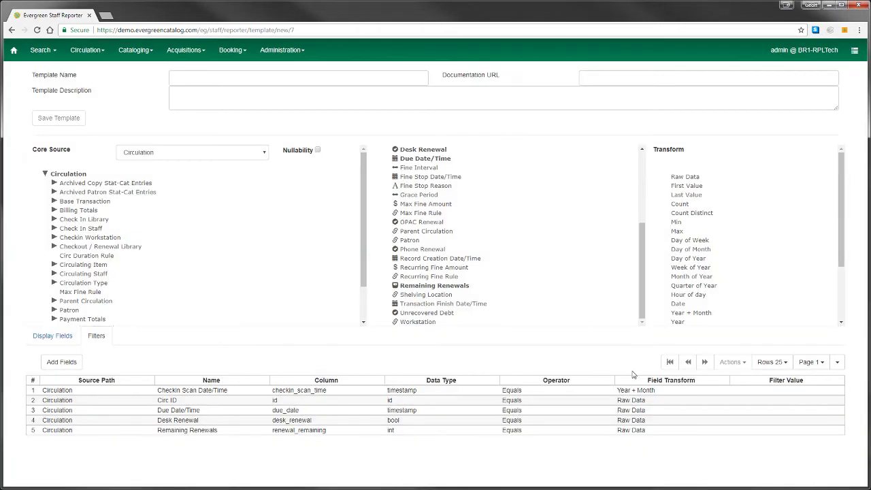
Step: Set the operator of the Checkin Scan Date/Time filter to Greater than or equal to
left_click(567, 394)
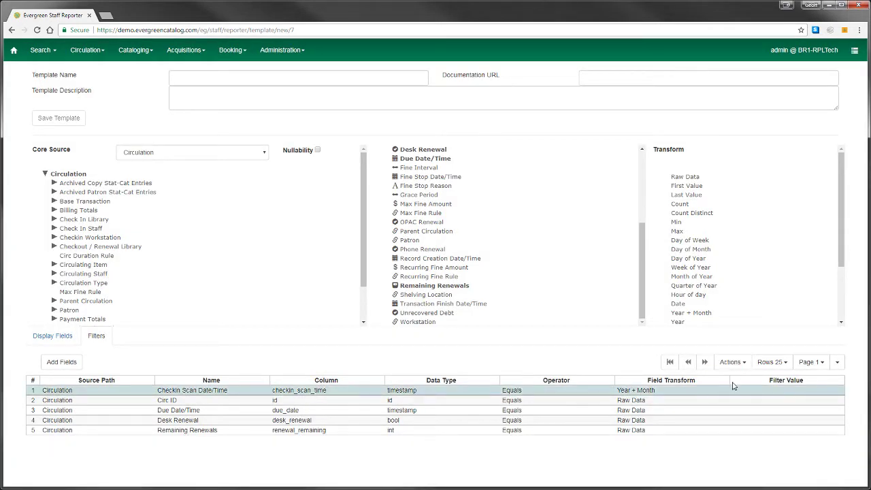
left_click(731, 362)
left_click(693, 404)
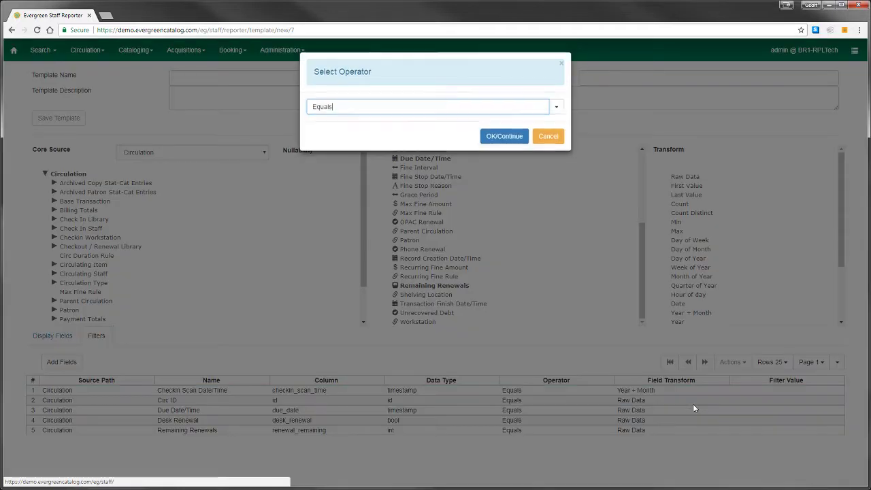
left_click(556, 107)
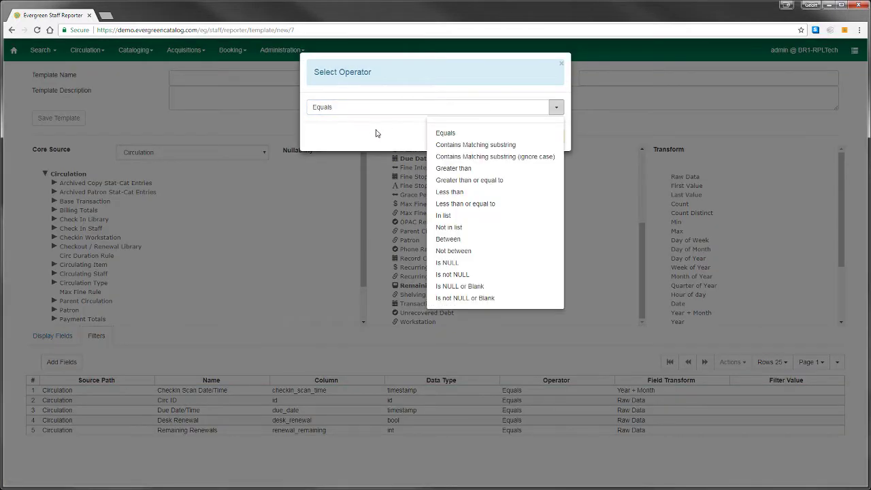
left_click(475, 179)
left_click(514, 144)
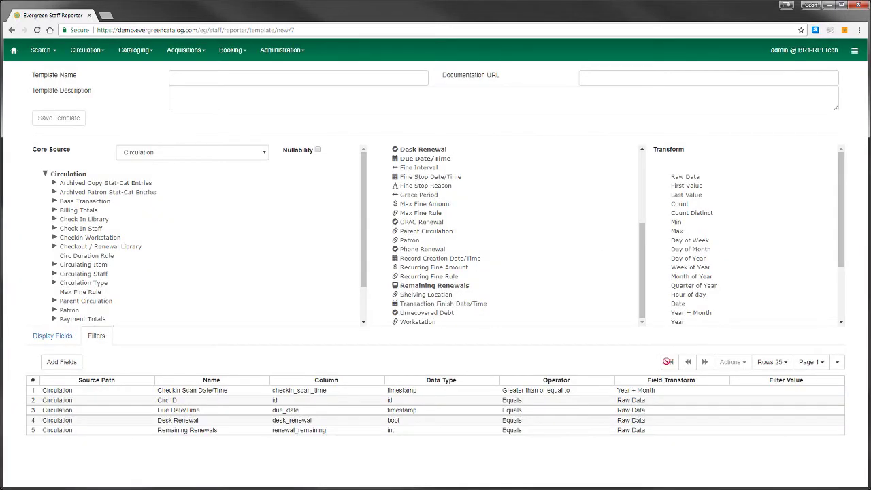
left_click(584, 393)
left_click(736, 365)
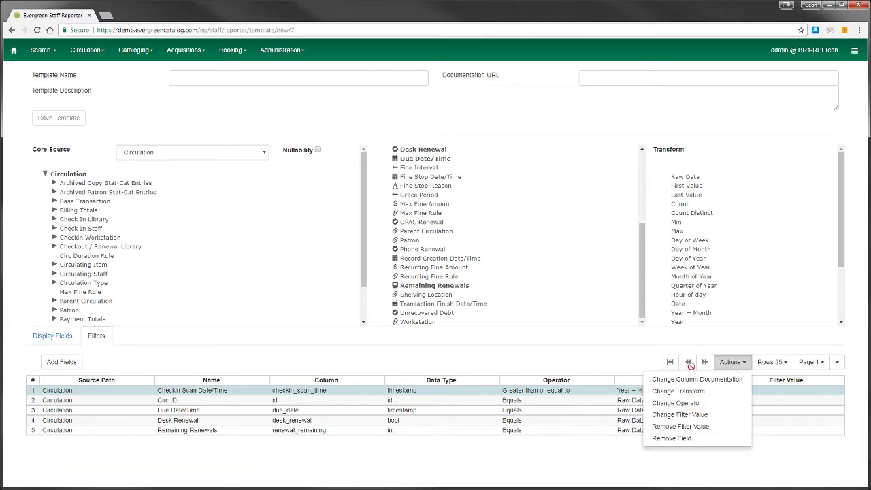
left_click(708, 414)
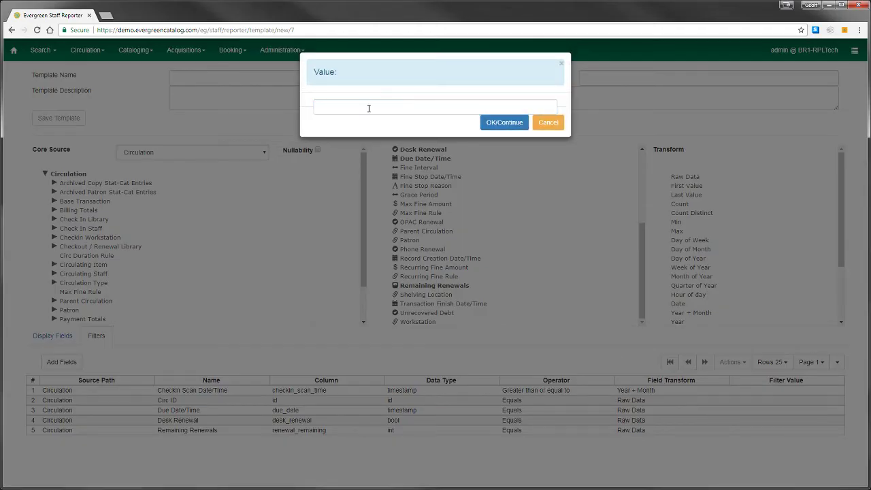
left_click(334, 111)
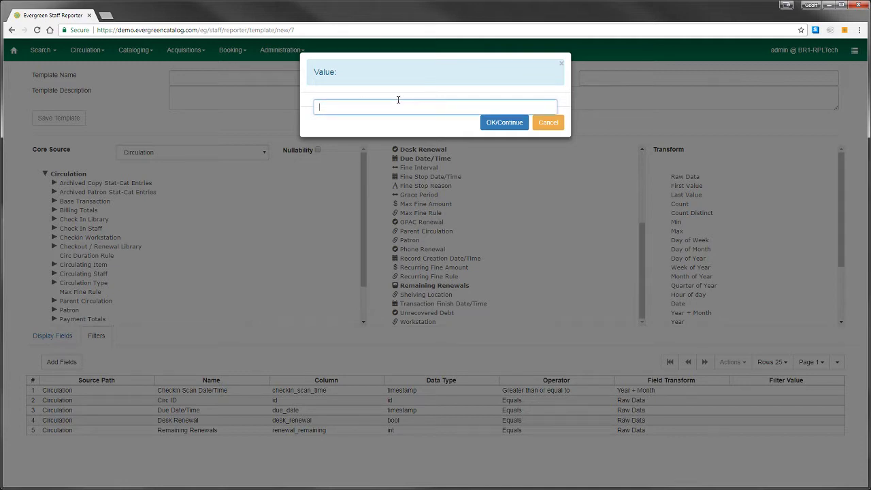
left_click(544, 126)
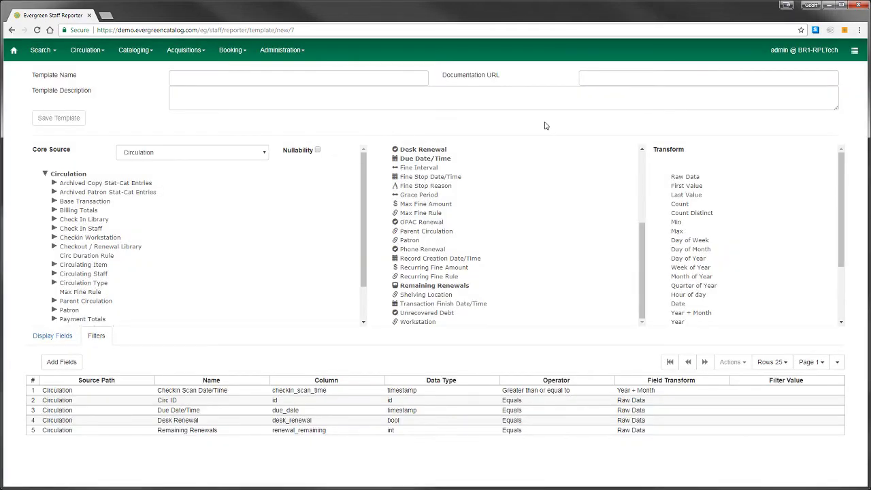